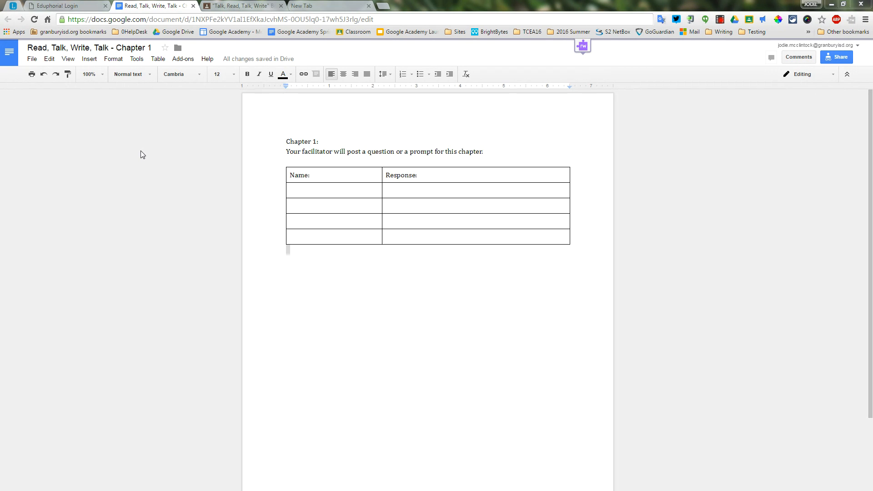
Step: Add a row beneath the last row of the Name/Response table in the Chapter 1 document
{"action": "double_click", "coordinate": [291, 192]}
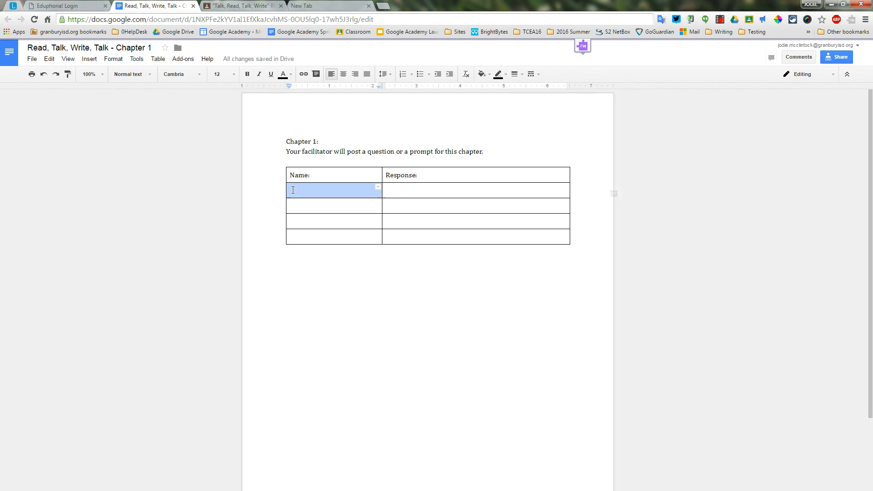
{"action": "left_click", "coordinate": [294, 208]}
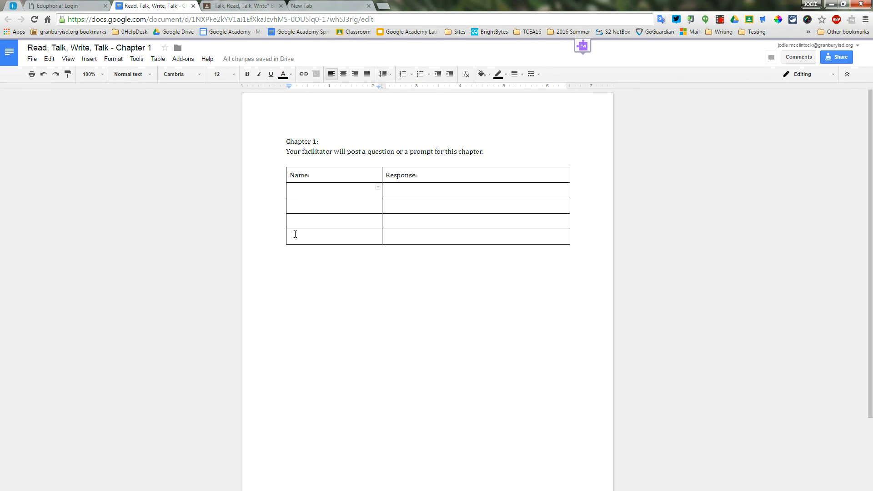
{"action": "right_click", "coordinate": [291, 236]}
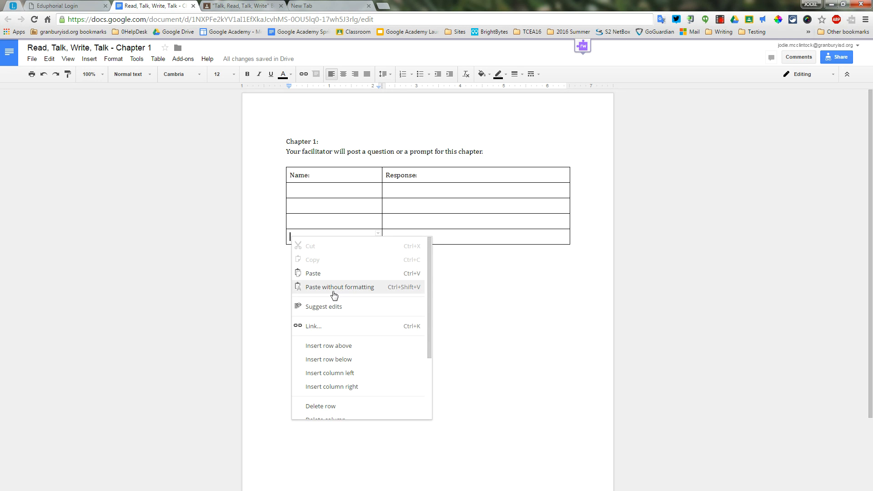
{"action": "left_click", "coordinate": [329, 359]}
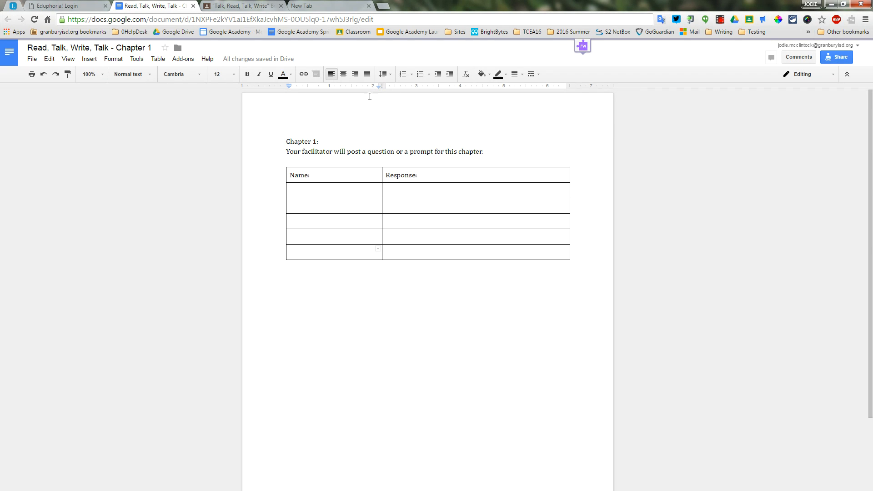
Step: Switch to Google Classroom, closing the duplicate class page, and open the "Talk, Read, Talk, Write" Book Study Summer 2016 class
{"action": "left_click", "coordinate": [313, 5]}
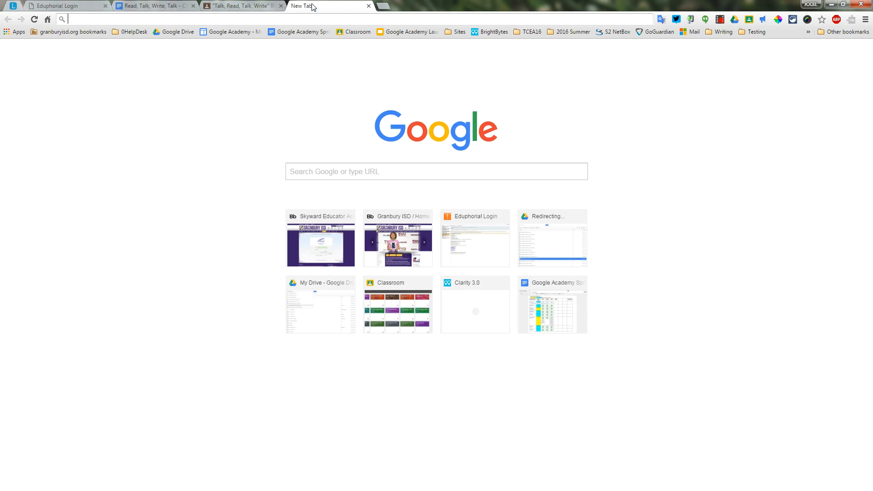
{"action": "left_click", "coordinate": [17, 33]}
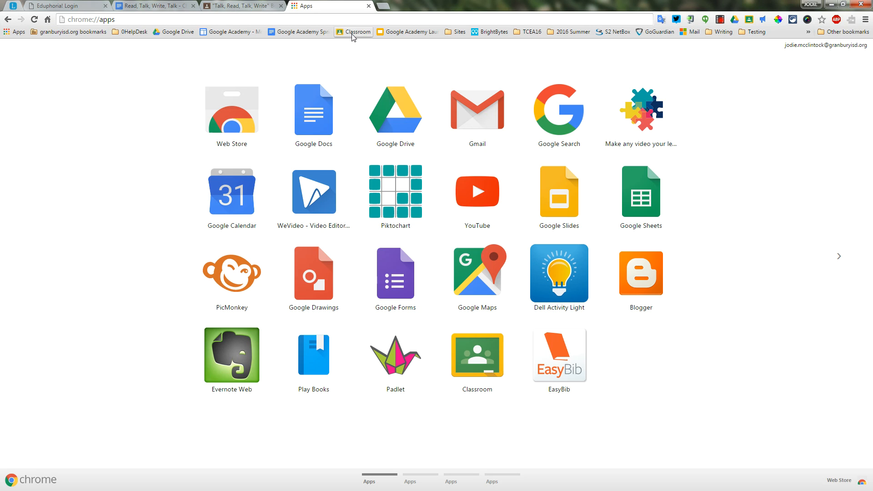
{"action": "left_click", "coordinate": [479, 358]}
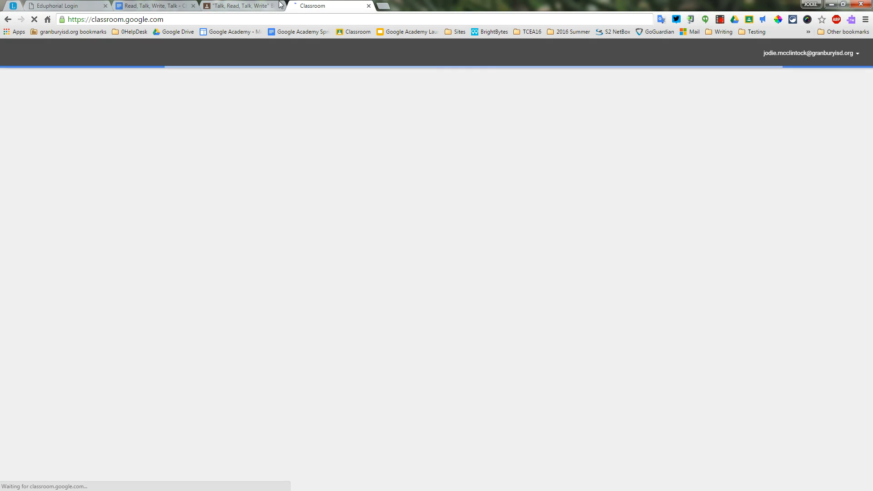
{"action": "left_click", "coordinate": [281, 6]}
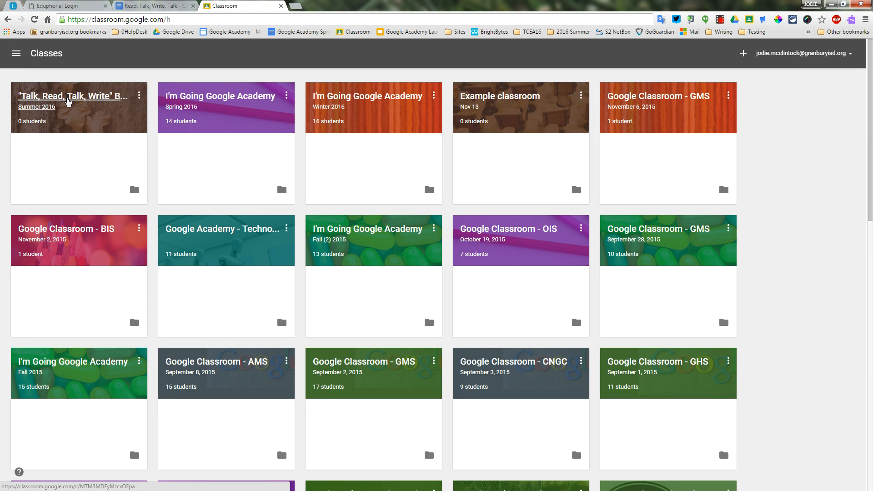
{"action": "left_click", "coordinate": [80, 96]}
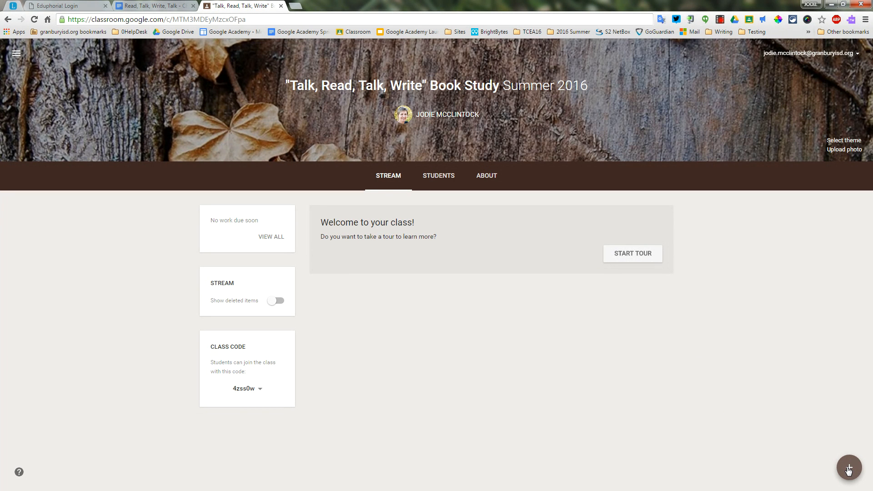
Step: Create a new assignment in the class and title it "CHAPTER 1"
{"action": "mouse_move", "coordinate": [848, 470]}
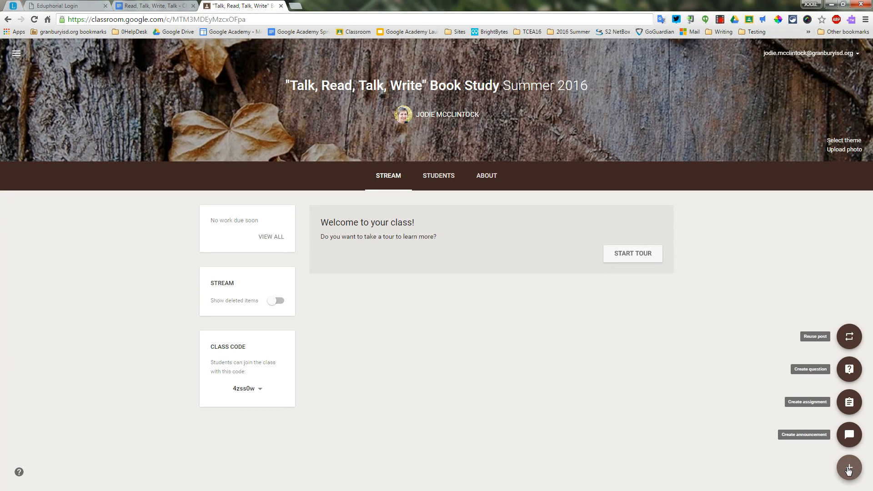
{"action": "left_click", "coordinate": [850, 401]}
{"action": "left_click", "coordinate": [332, 232]}
{"action": "type", "text": "AH"}
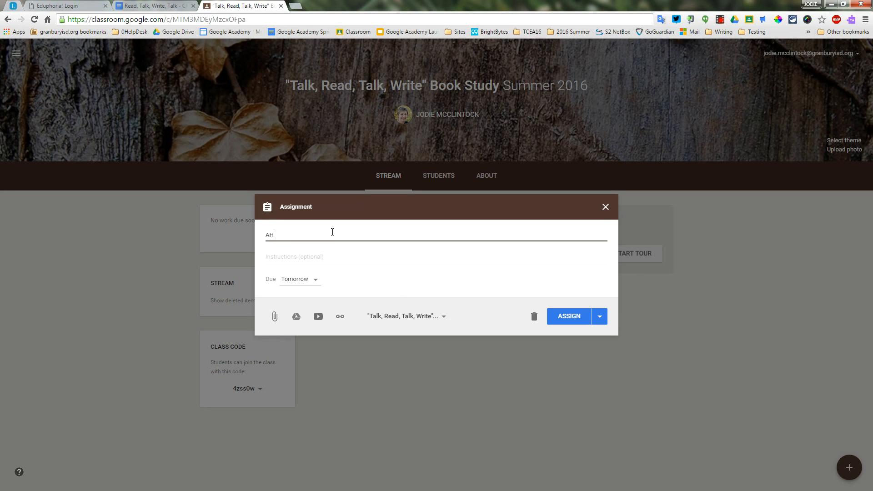
{"action": "key", "text": "BackSpace"}
{"action": "key", "text": "BackSpace"}
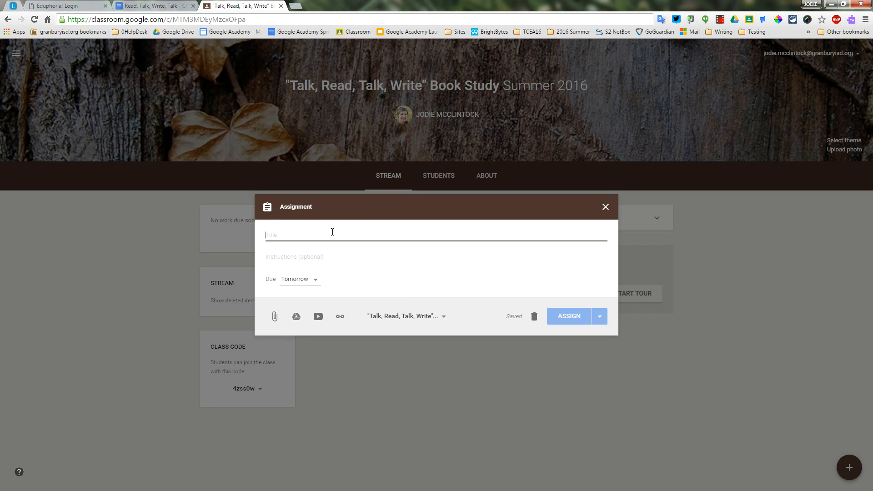
{"action": "type", "text": "AH"}
{"action": "key", "text": "BackSpace"}
{"action": "key", "text": "BackSpace"}
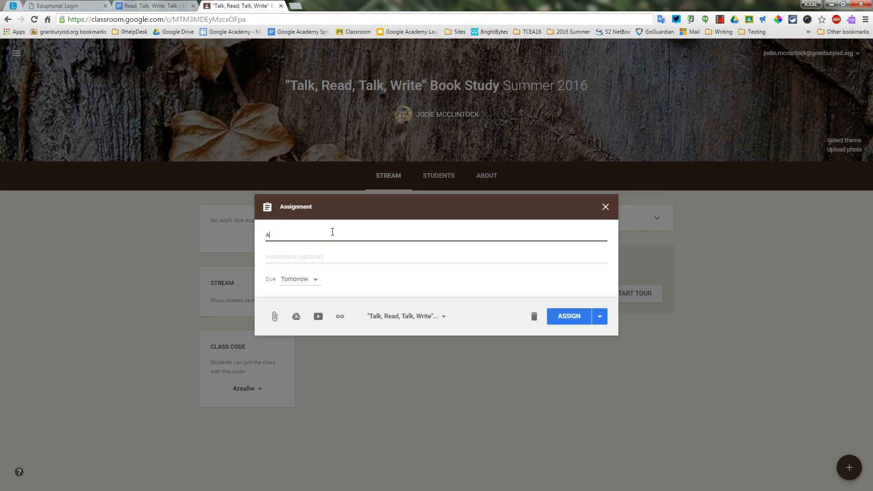
{"action": "type", "text": "CHAPTER 1"}
Step: Enter the assignment instructions "Click on the shared Google Doc, respond and return to Classroom to click DONE."
{"action": "left_click", "coordinate": [327, 256]}
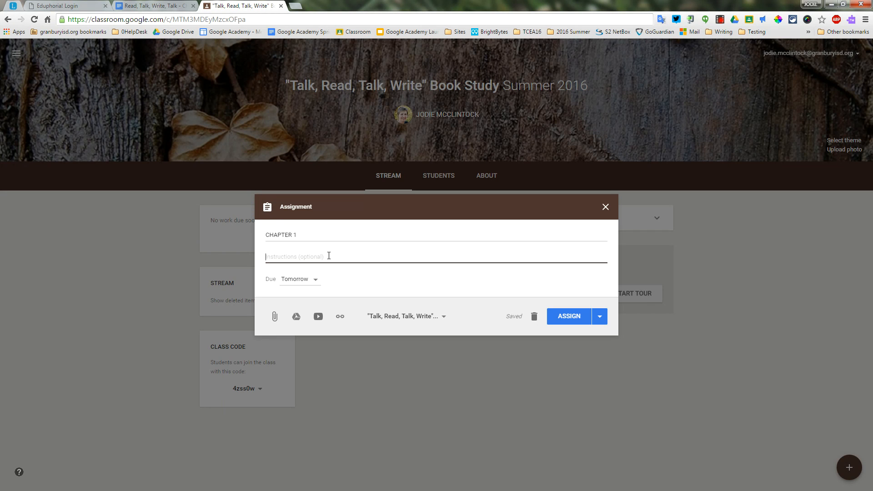
{"action": "type", "text": "Click on the shared Google Doc, respond and treturn "}
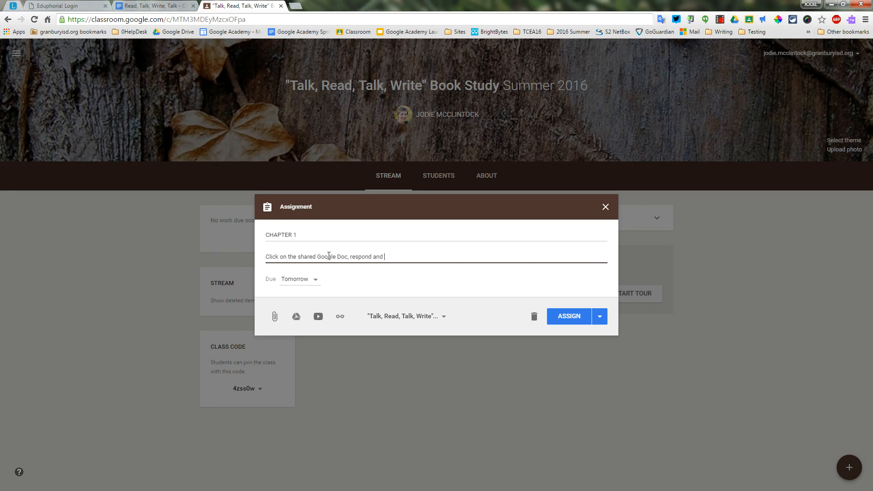
{"action": "type", "text": "to Classroom to click DONE."}
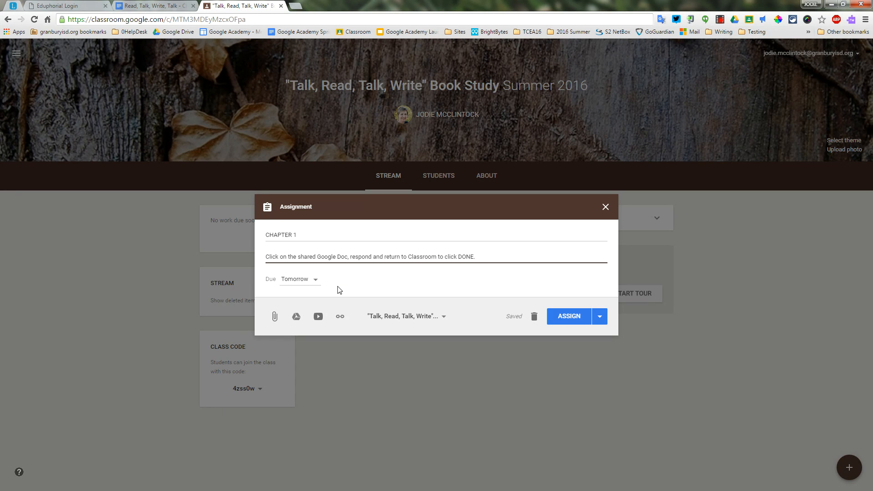
Step: Set the assignment's due date to Apr 27, 2016, without a time
{"action": "left_click", "coordinate": [314, 281]}
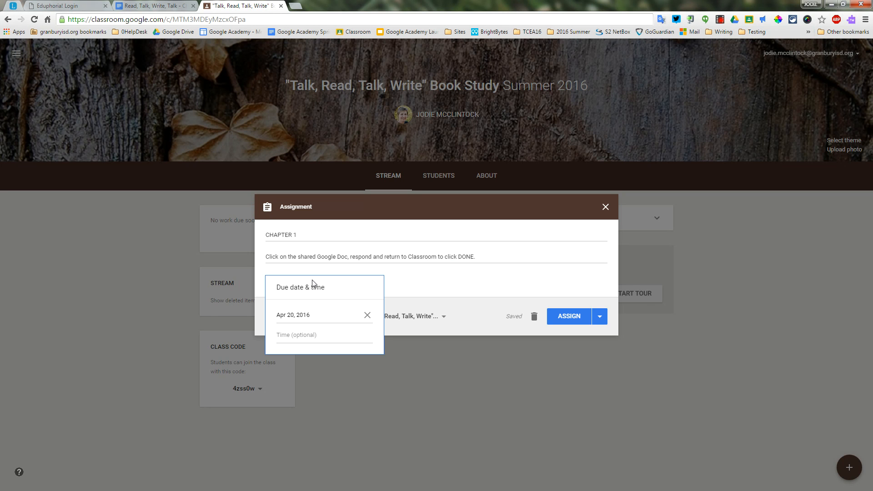
{"action": "left_click", "coordinate": [302, 318]}
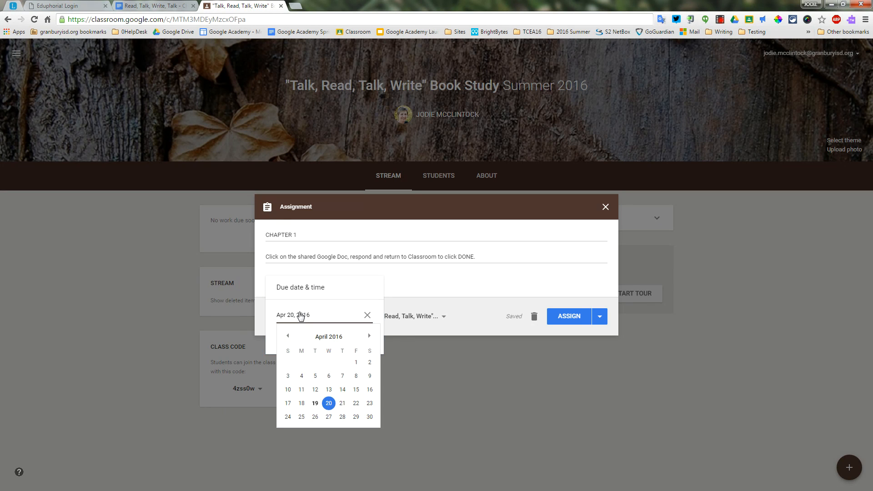
{"action": "left_click", "coordinate": [328, 418]}
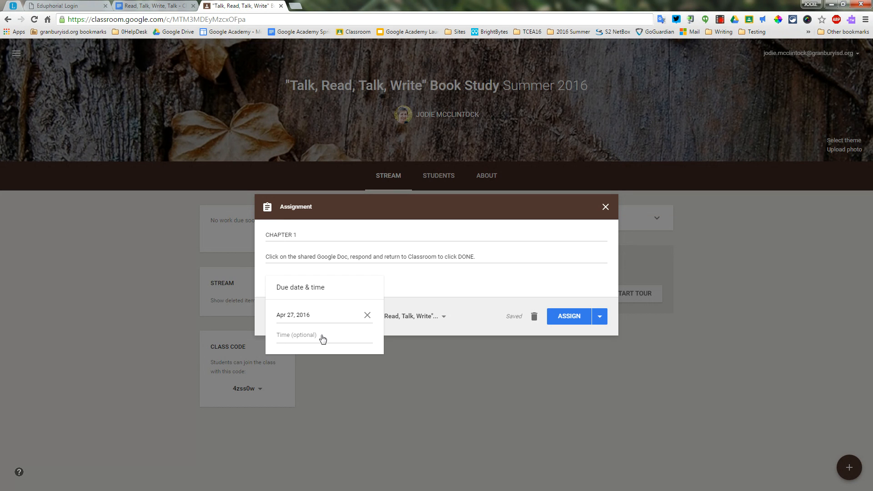
{"action": "left_click", "coordinate": [330, 363]}
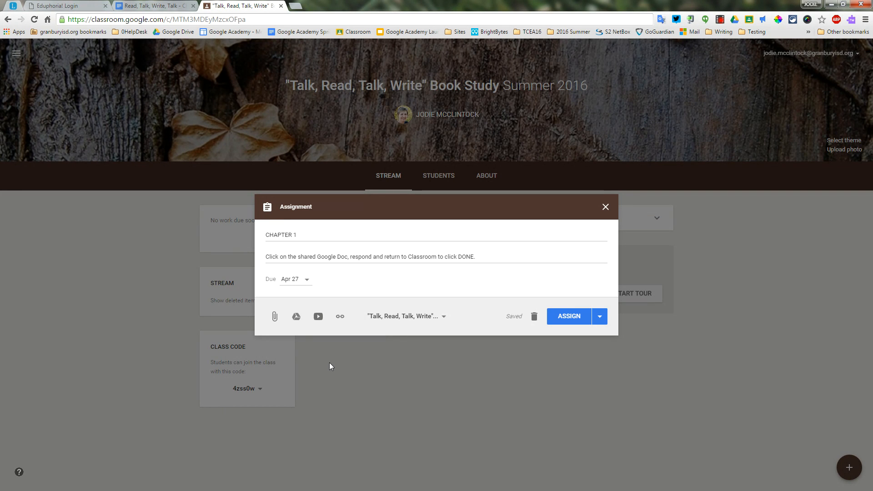
Step: Search Google Drive for "Read, Talk" and attach the document "Read, Talk, Write, Talk - Chapter 1" to the assignment
{"action": "left_click", "coordinate": [296, 317]}
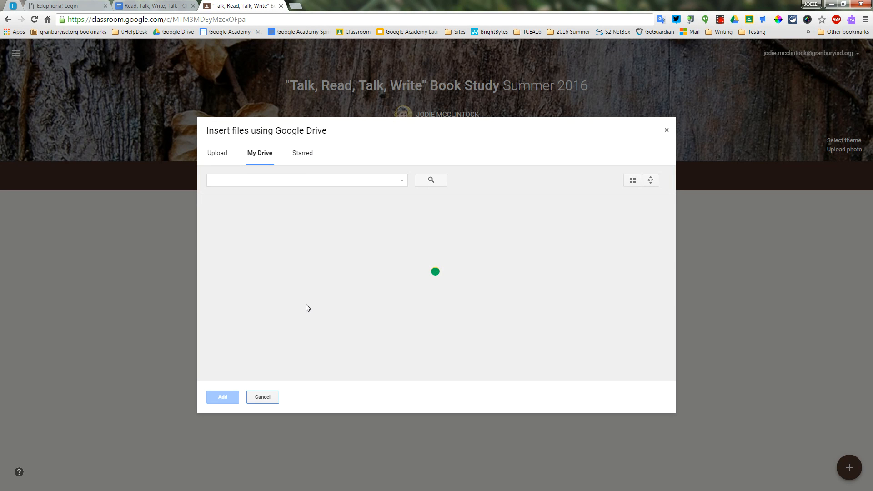
{"action": "left_click", "coordinate": [287, 182]}
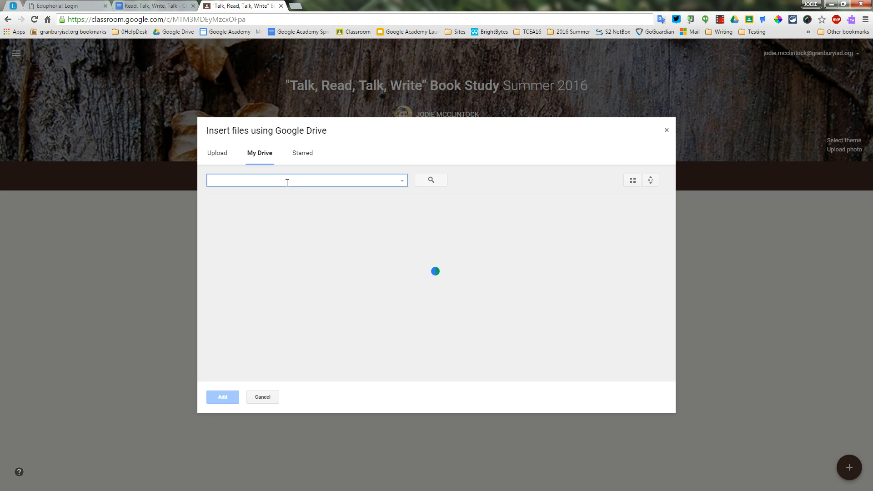
{"action": "type", "text": "Read, Talk"}
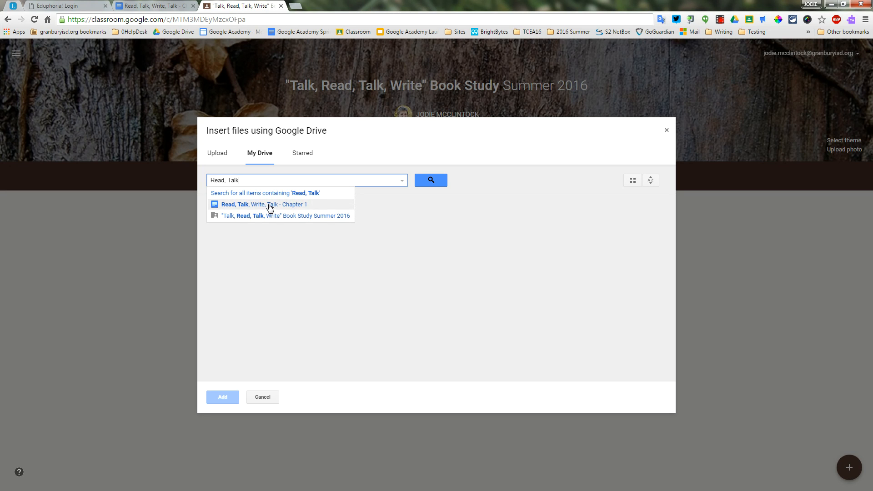
{"action": "left_click", "coordinate": [269, 207]}
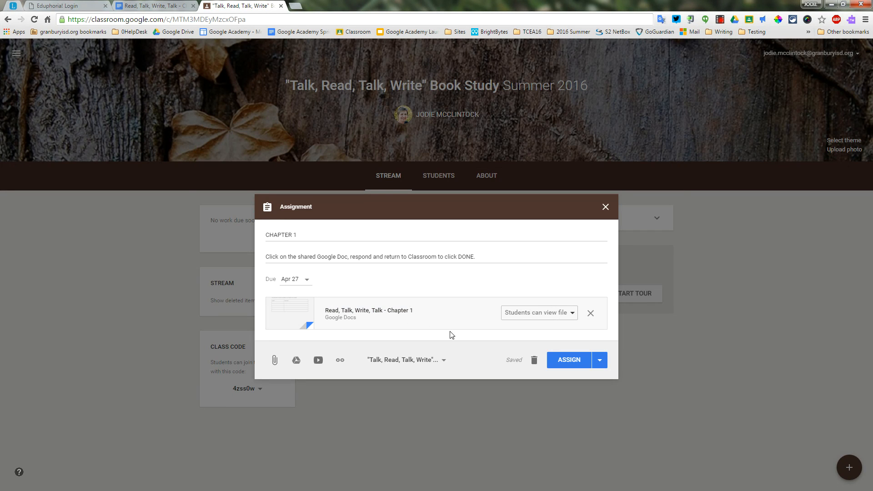
Step: Set the attached document to "Students can edit file" and save the assignment as a draft
{"action": "left_click", "coordinate": [573, 315]}
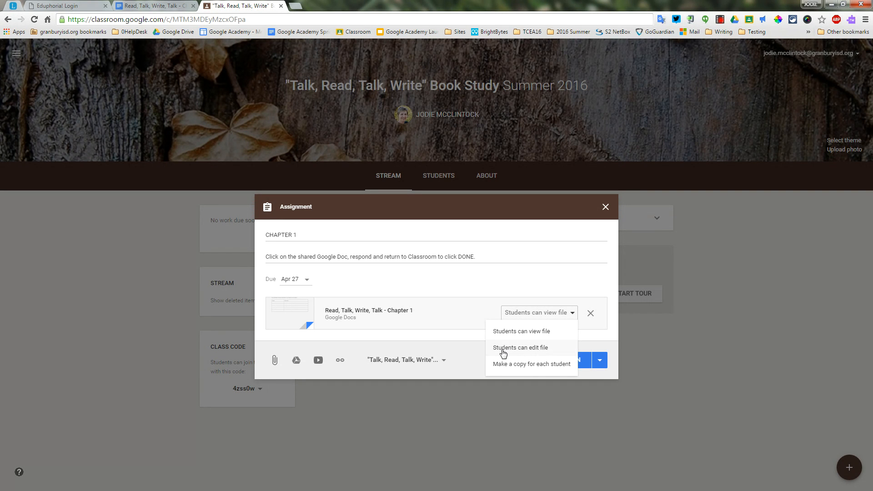
{"action": "left_click", "coordinate": [547, 348]}
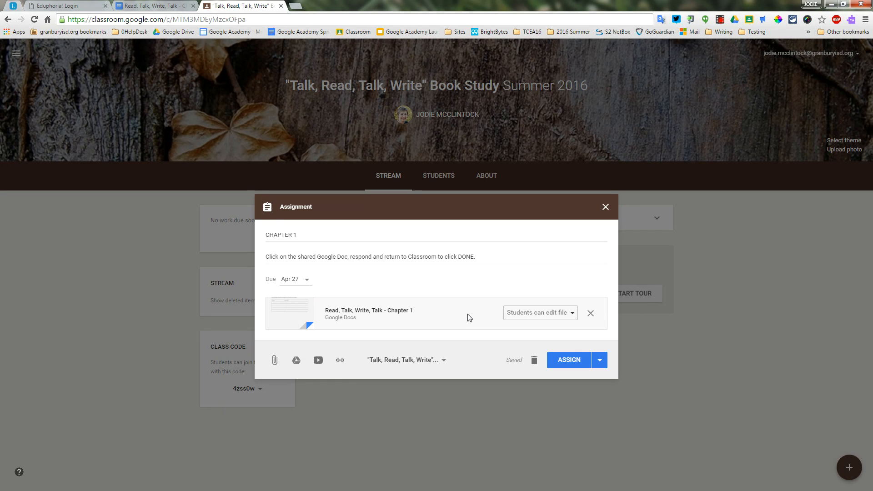
{"action": "left_click", "coordinate": [600, 362]}
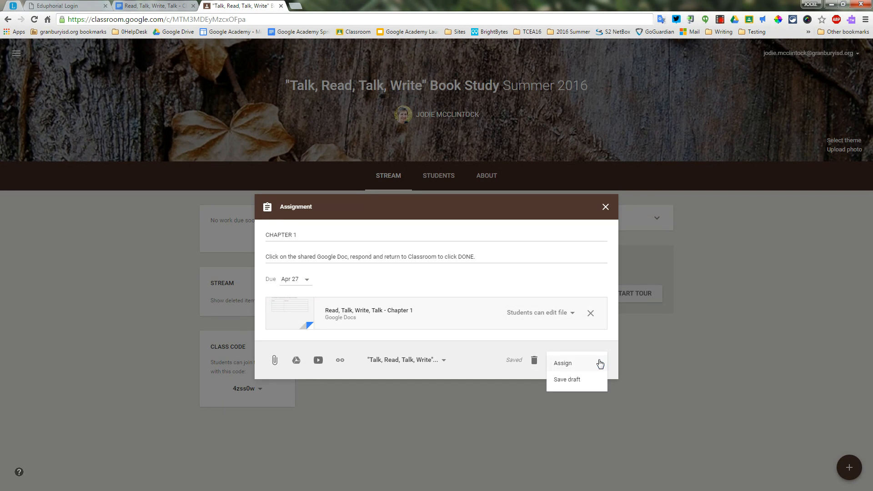
{"action": "left_click", "coordinate": [563, 381]}
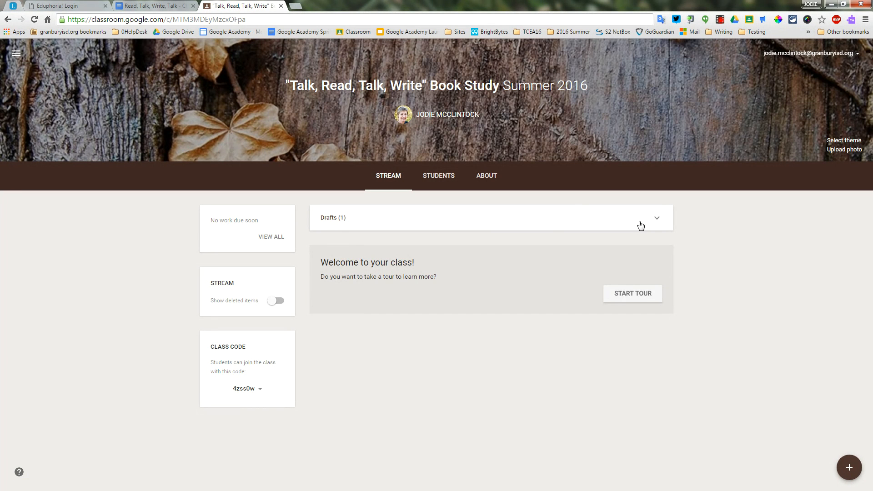
Step: Reopen the CHAPTER 1 draft and assign it to the class
{"action": "left_click", "coordinate": [657, 218]}
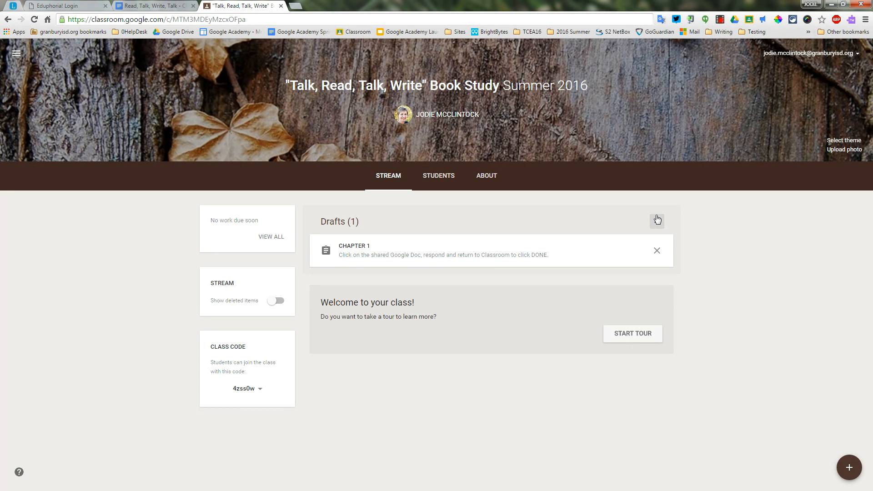
{"action": "left_click", "coordinate": [385, 253]}
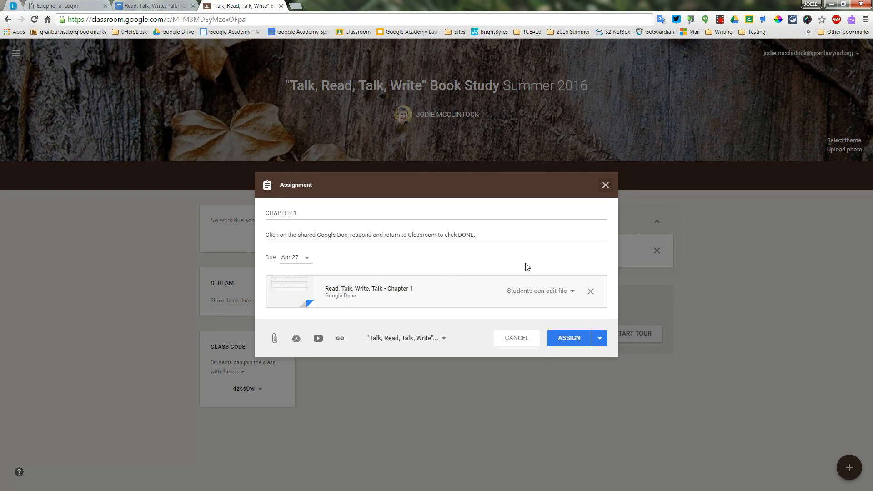
{"action": "left_click", "coordinate": [567, 337]}
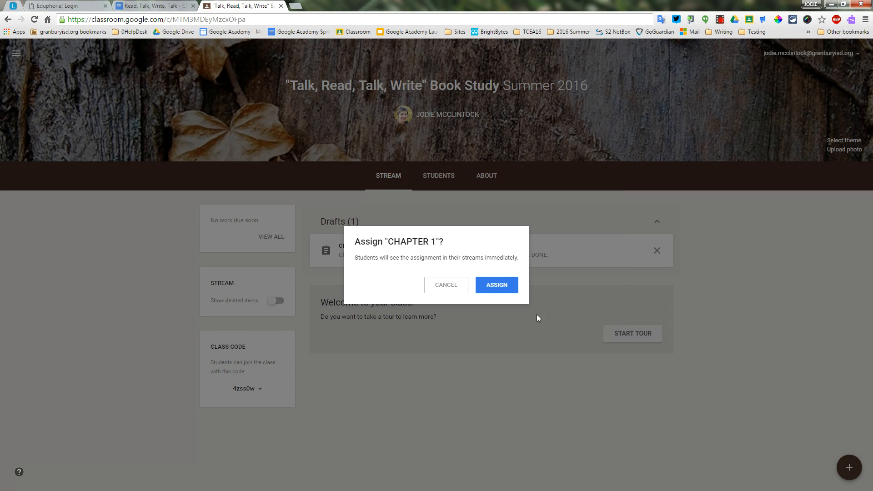
{"action": "left_click", "coordinate": [496, 285]}
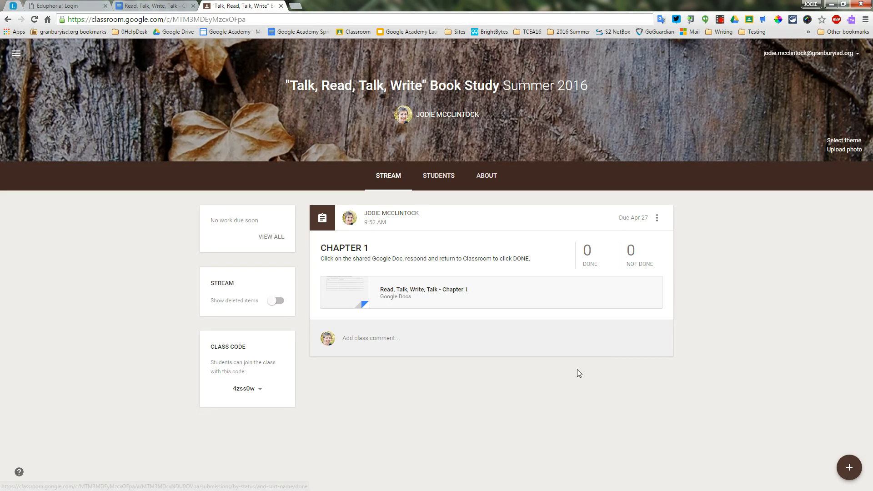
{"action": "left_click", "coordinate": [657, 220]}
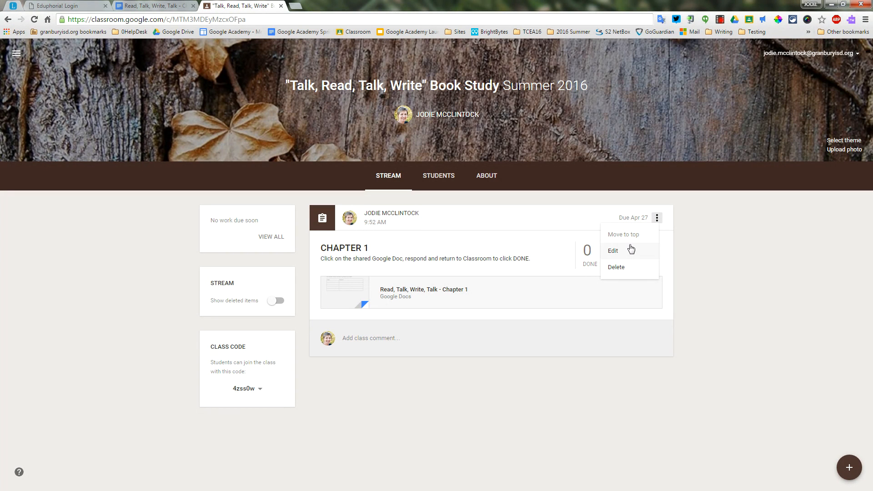
{"action": "left_click", "coordinate": [695, 231]}
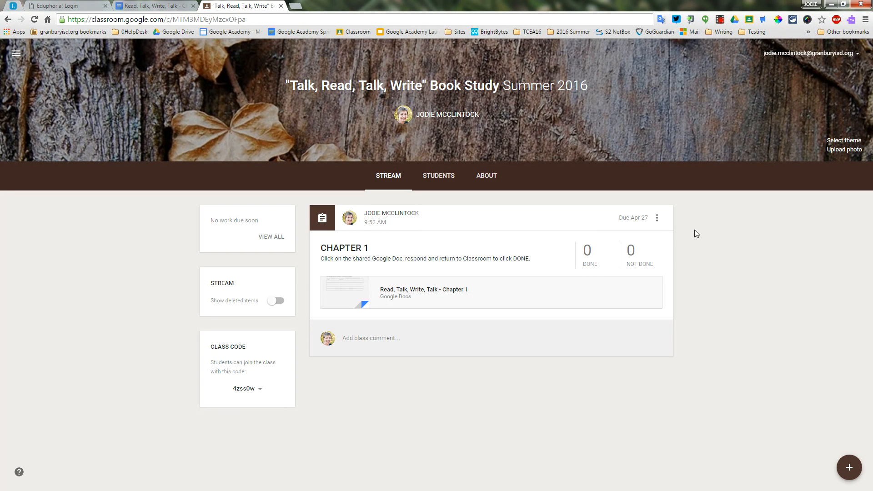
{"action": "left_click", "coordinate": [657, 219]}
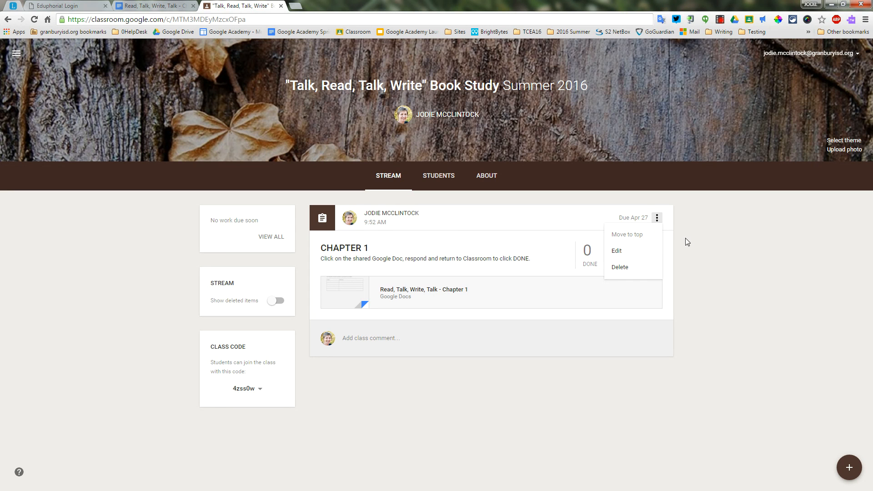
{"action": "left_click", "coordinate": [696, 273]}
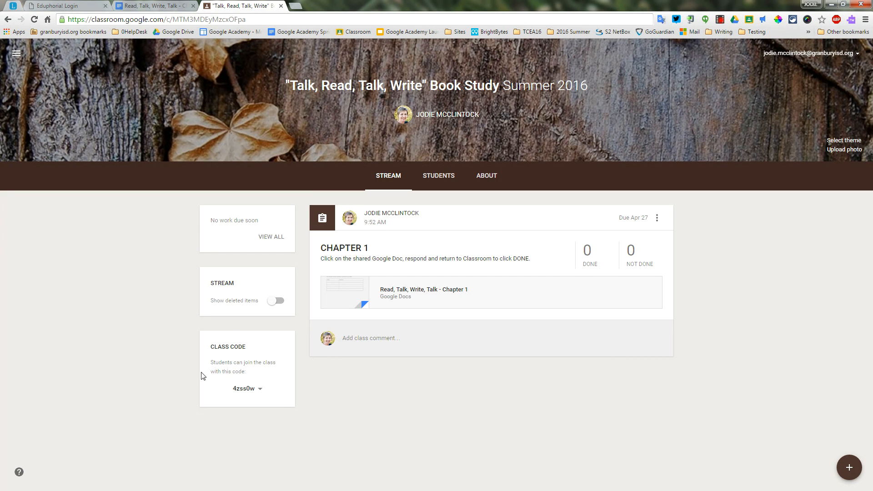
{"action": "left_click", "coordinate": [260, 390]}
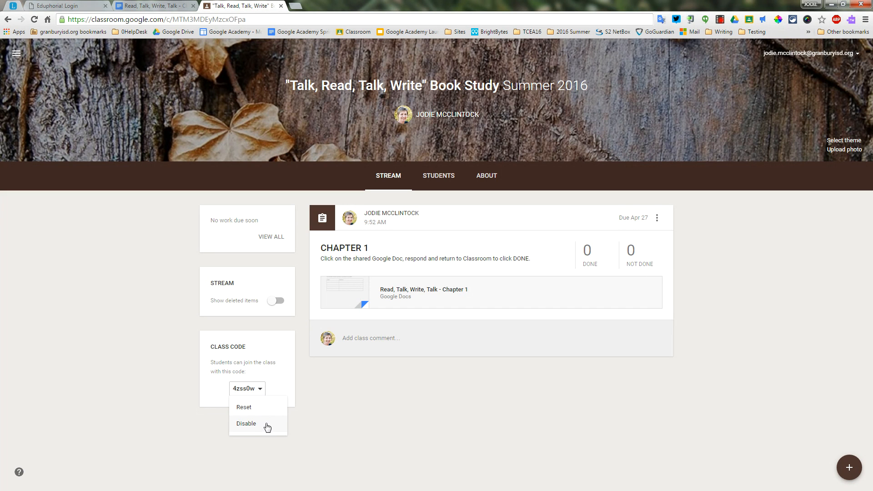
{"action": "left_click", "coordinate": [184, 407]}
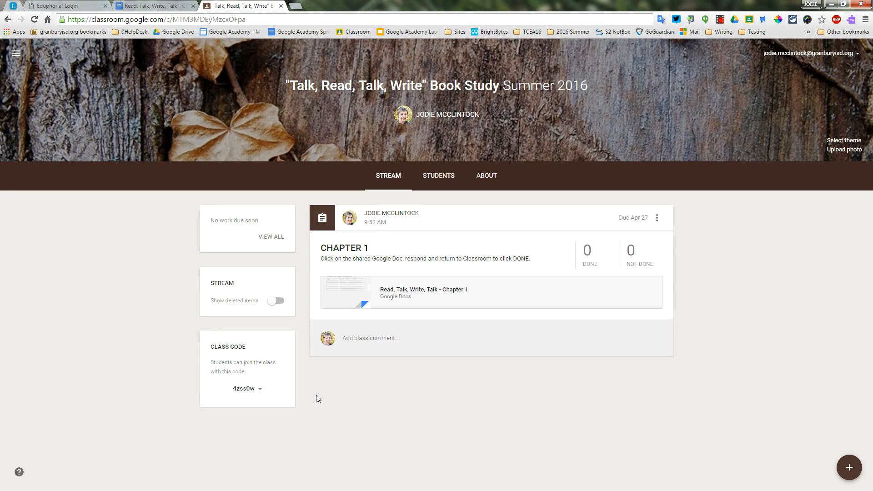